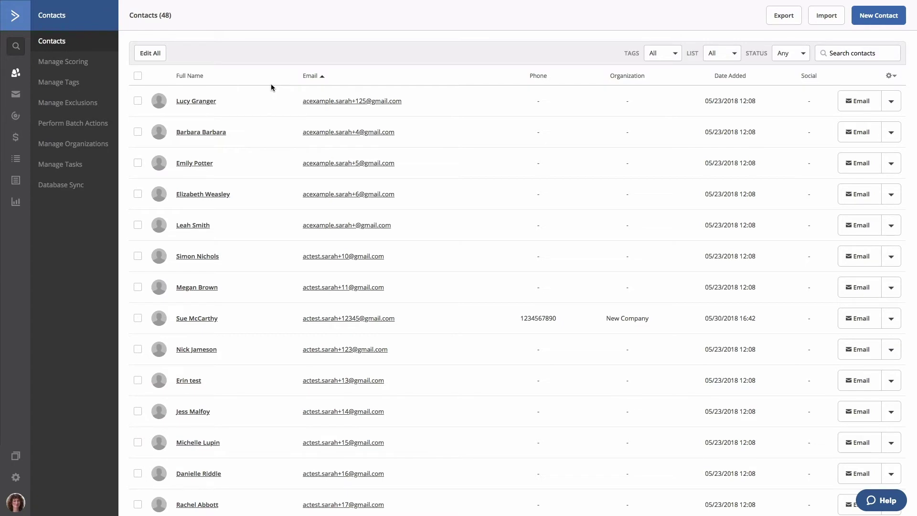
left_click(138, 100)
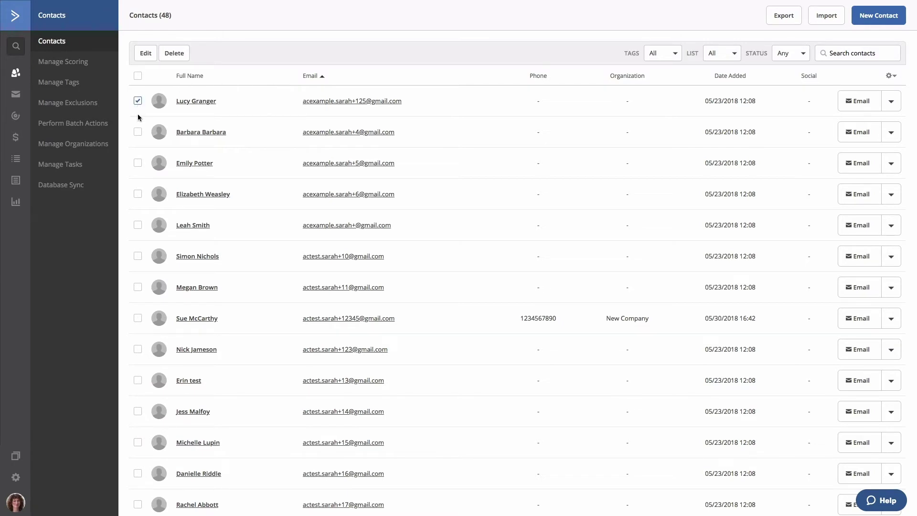
left_click(137, 131)
left_click(138, 163)
left_click(146, 58)
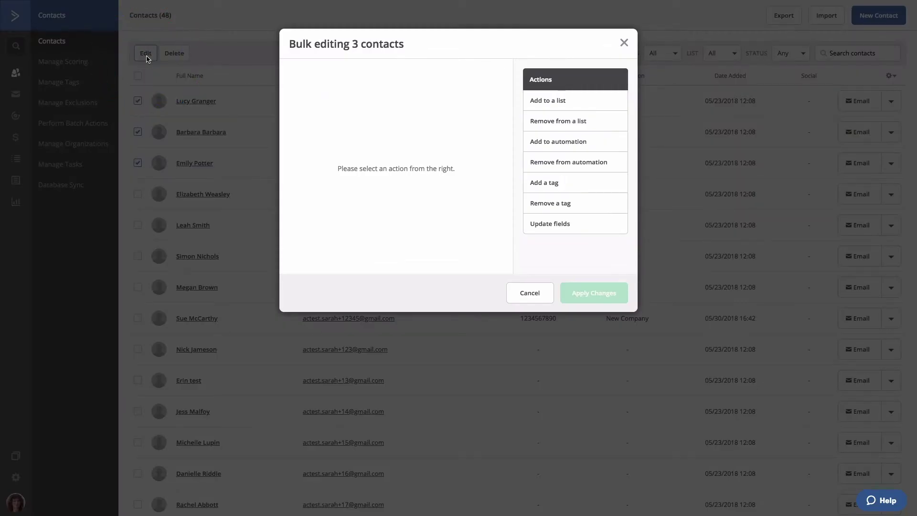
left_click(552, 188)
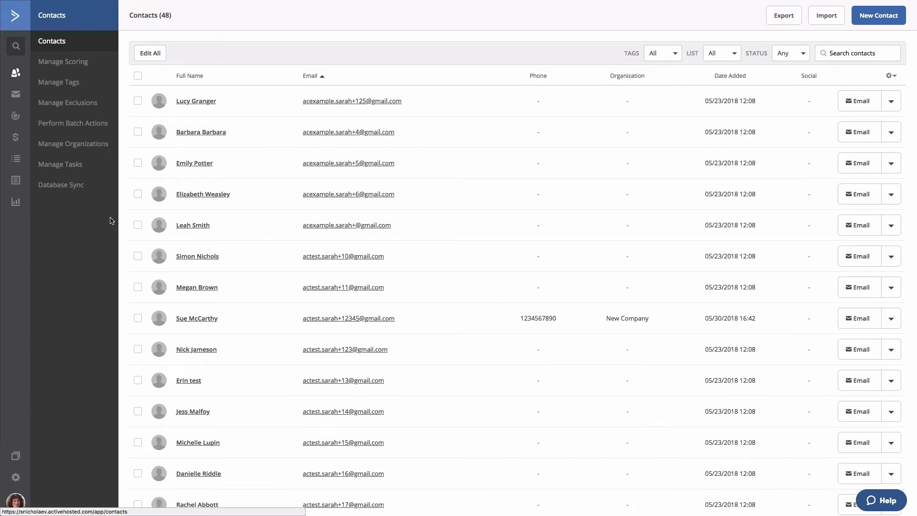
left_click(189, 101)
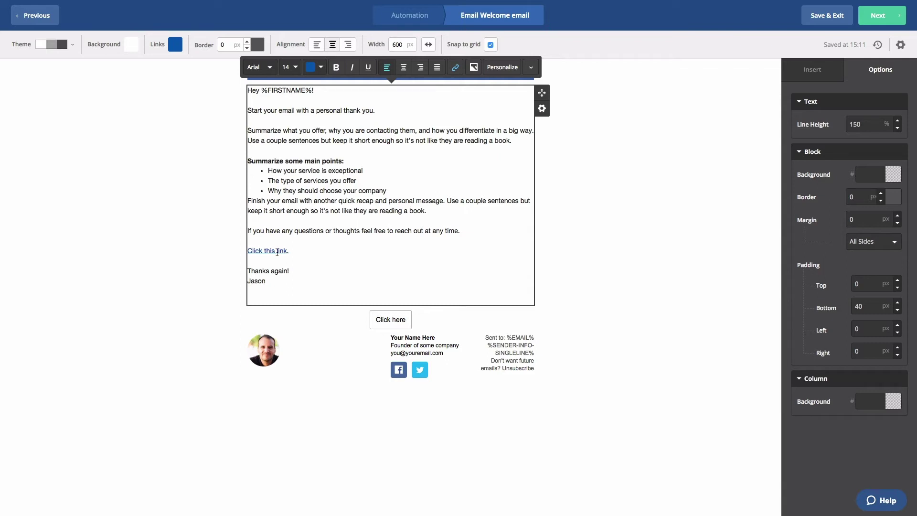
Give the 'Click this link' text a link action that adds tags.
left_click(277, 251)
left_click(454, 68)
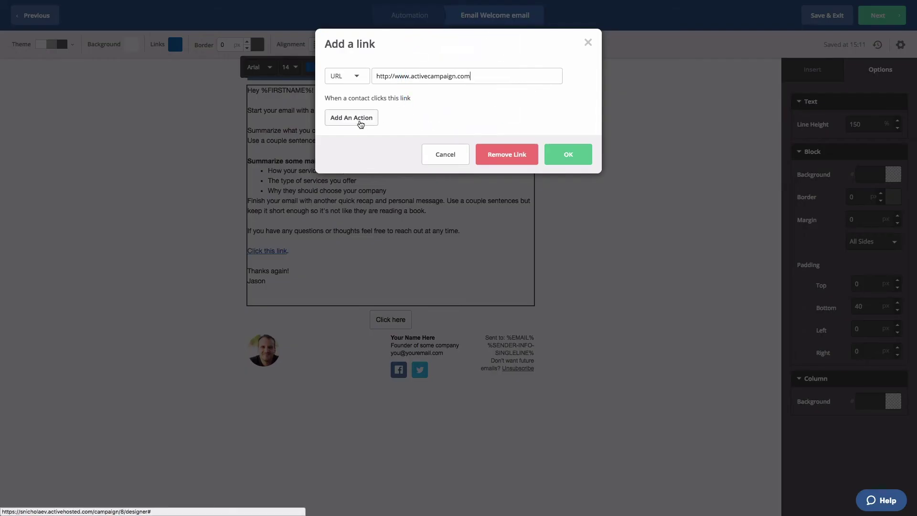
left_click(359, 119)
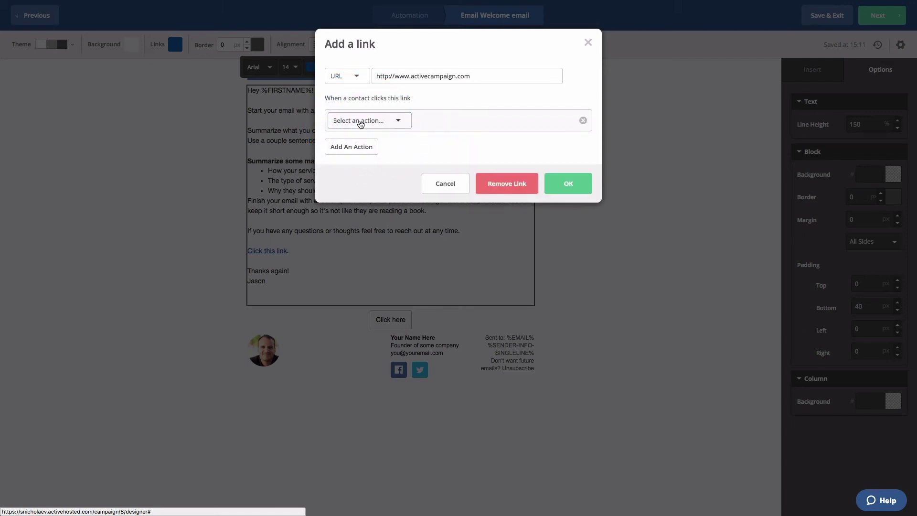
left_click(361, 122)
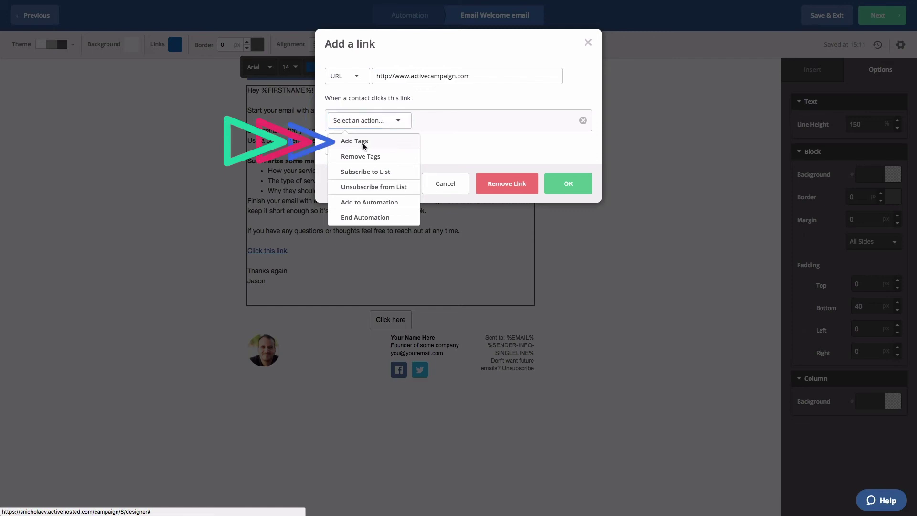
left_click(364, 144)
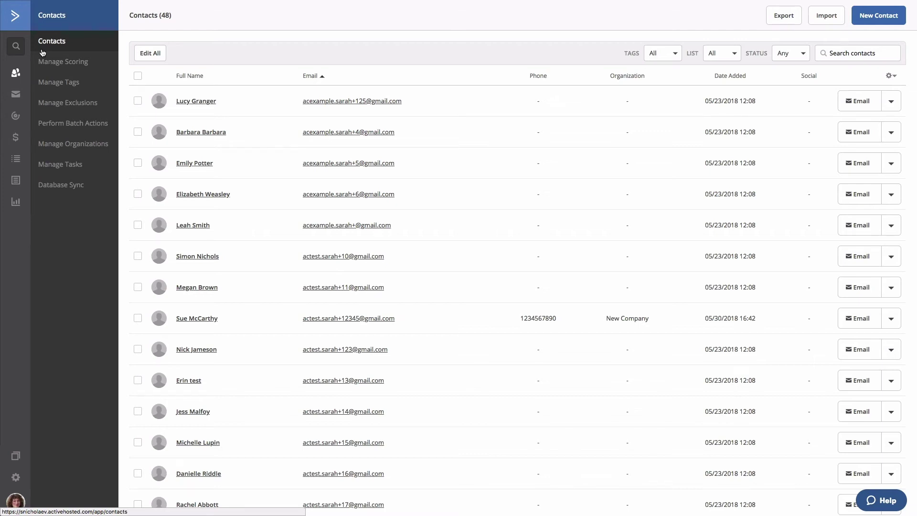
Open the Manage Tags page listing the three existing tags.
left_click(51, 85)
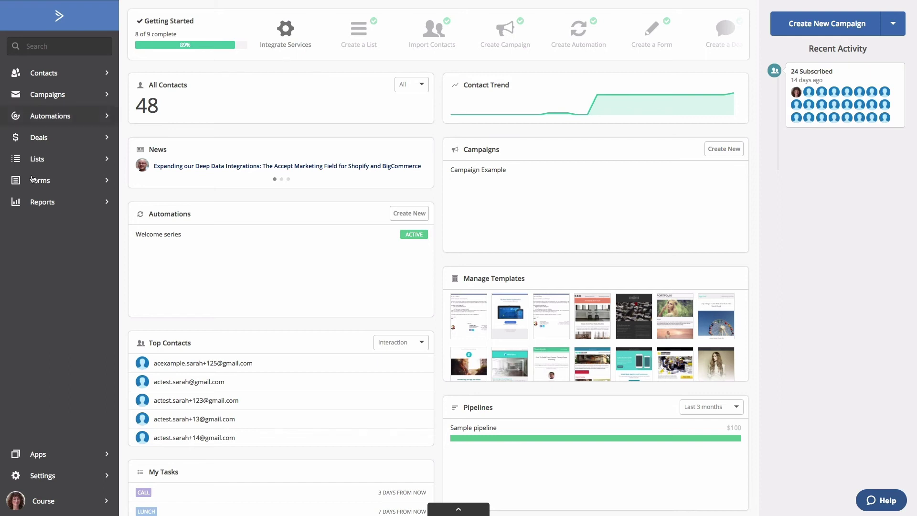
left_click(44, 455)
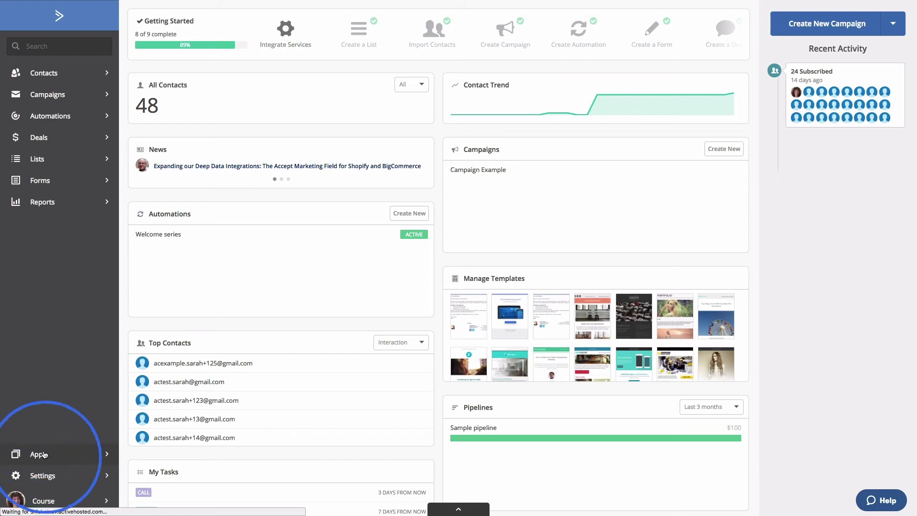
scroll(847, 411, "down", 3)
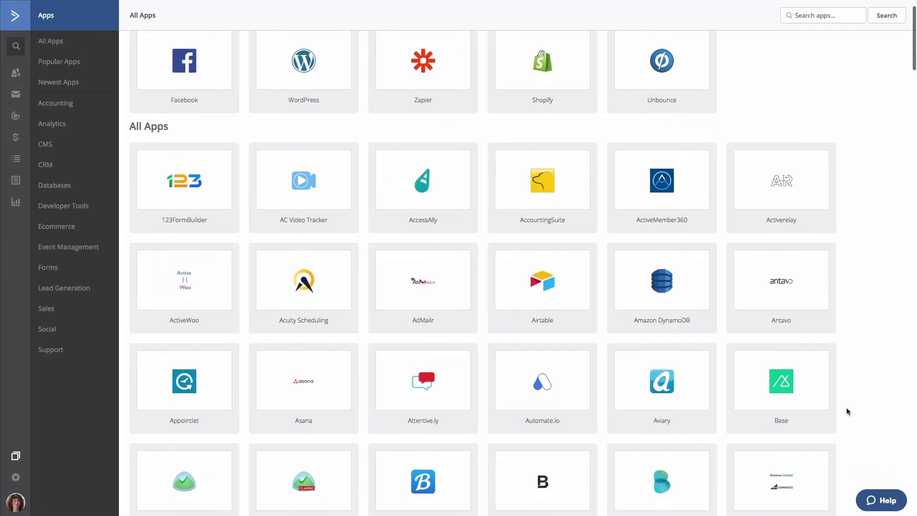
scroll(845, 411, "down", 2)
scroll(846, 411, "down", 1)
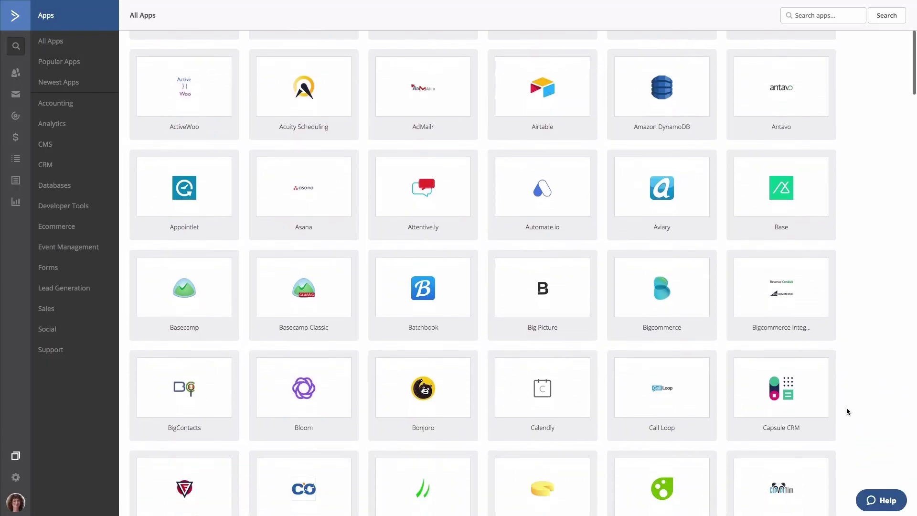
scroll(846, 412, "down", 2)
scroll(847, 411, "down", 1)
scroll(846, 411, "down", 2)
scroll(846, 412, "down", 1)
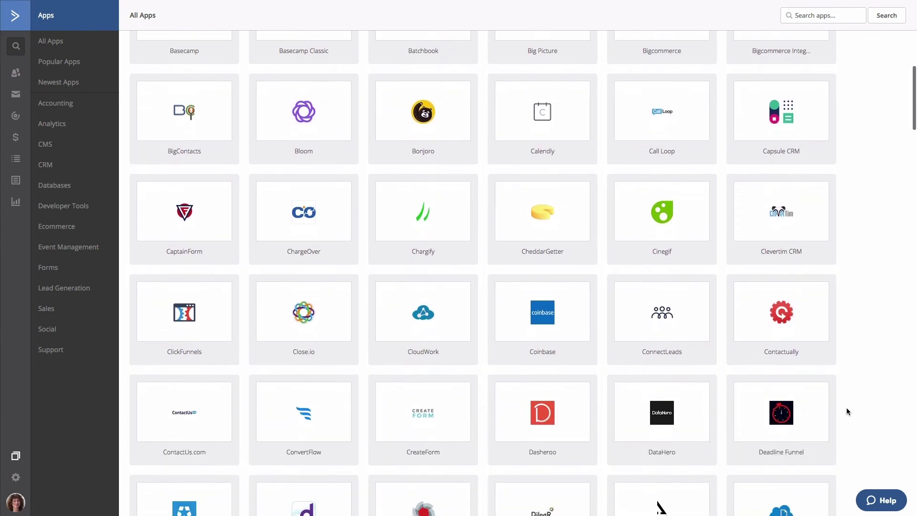
scroll(846, 411, "down", 2)
scroll(846, 411, "down", 2)
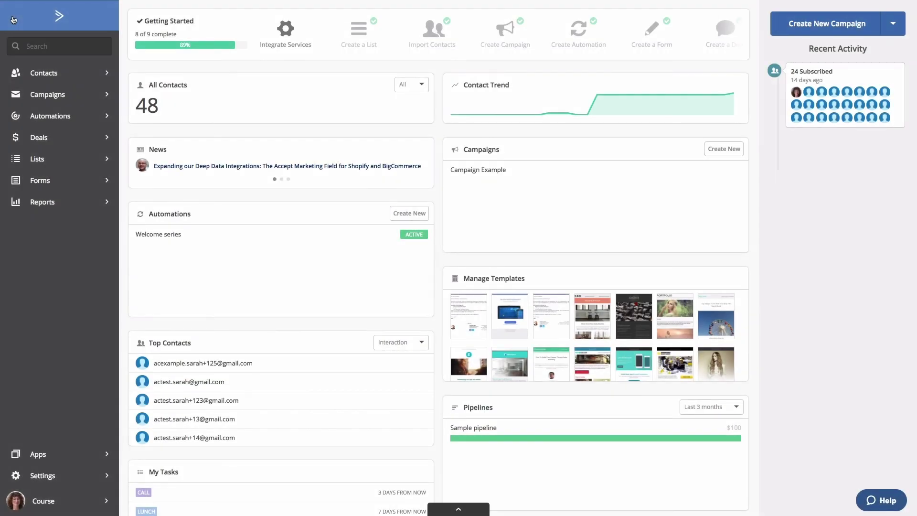